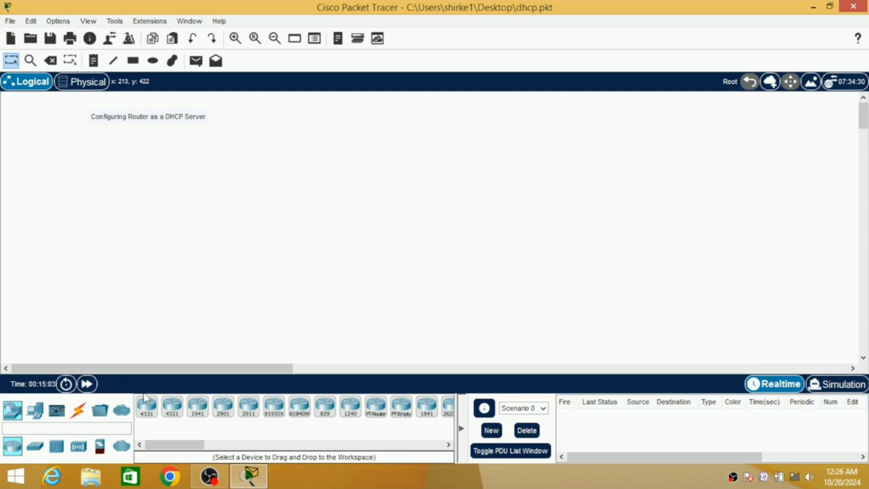
- Place an ISR4331 router under the title note and a 2960 switch below the router
{"action": "left_click", "coordinate": [146, 404]}
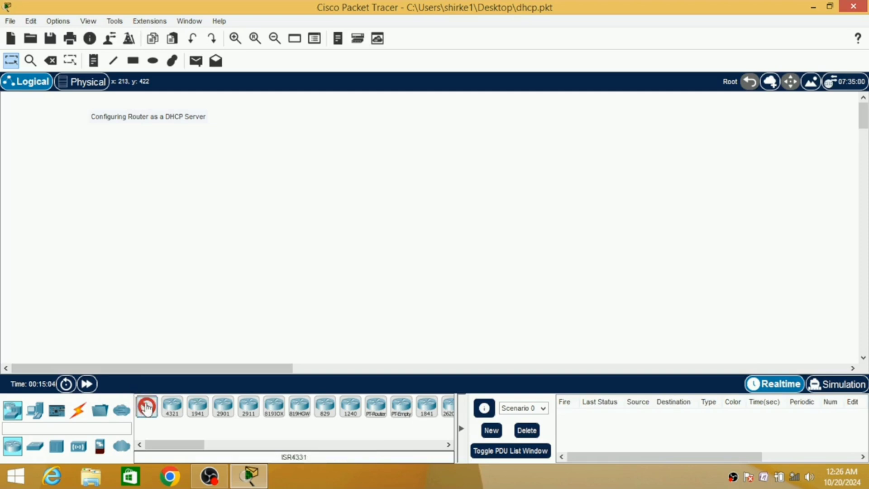
{"action": "left_click", "coordinate": [141, 152]}
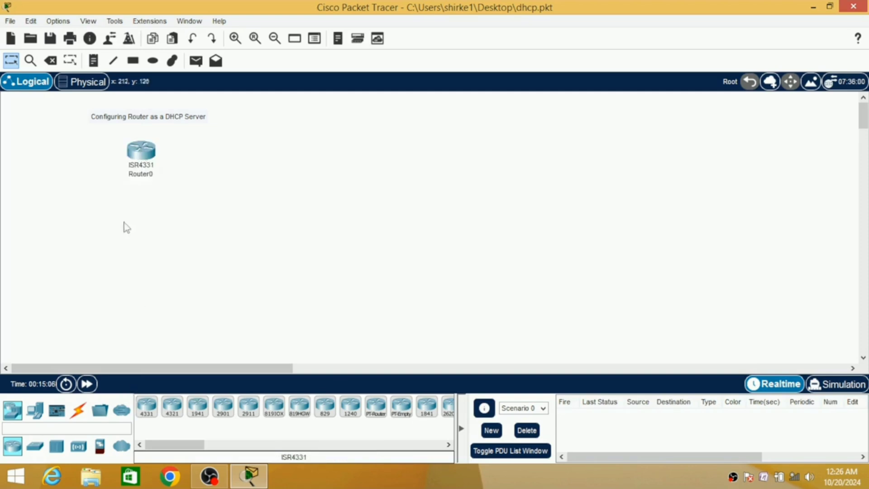
{"action": "left_click", "coordinate": [38, 448]}
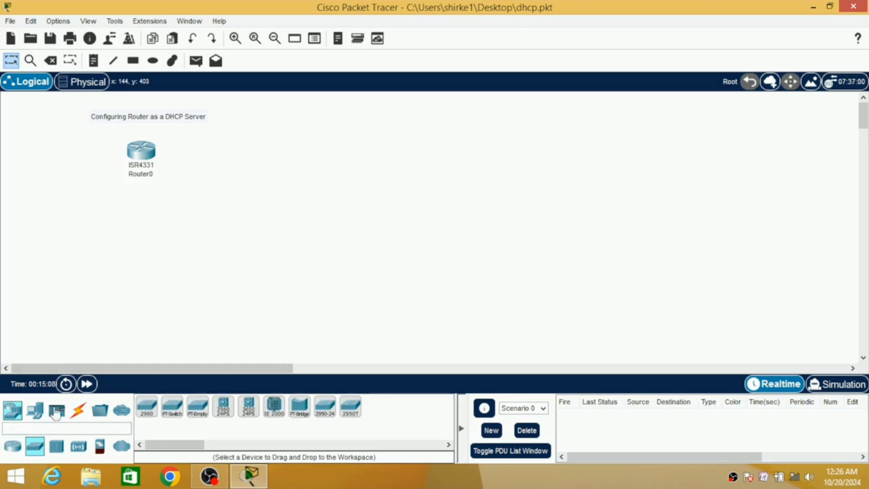
{"action": "left_click", "coordinate": [147, 405]}
{"action": "left_click", "coordinate": [141, 227]}
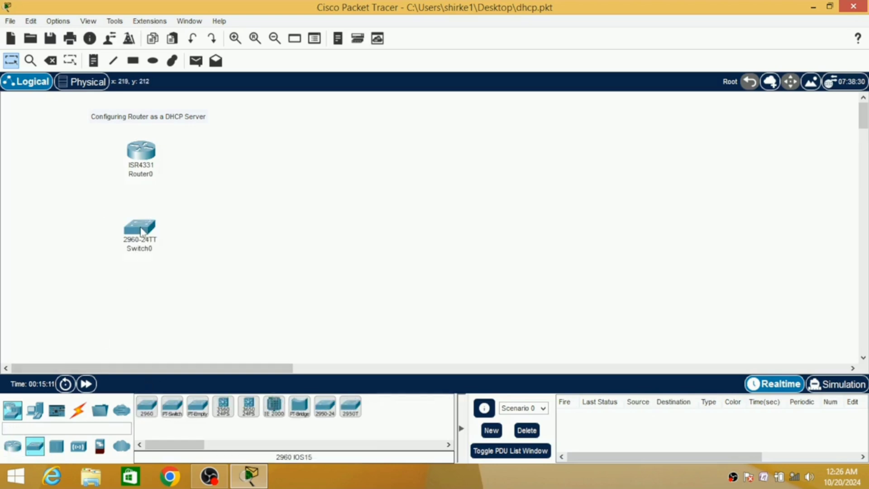
- Add four PCs in a row beneath the switch
{"action": "left_click", "coordinate": [35, 412]}
{"action": "left_click", "coordinate": [146, 405]}
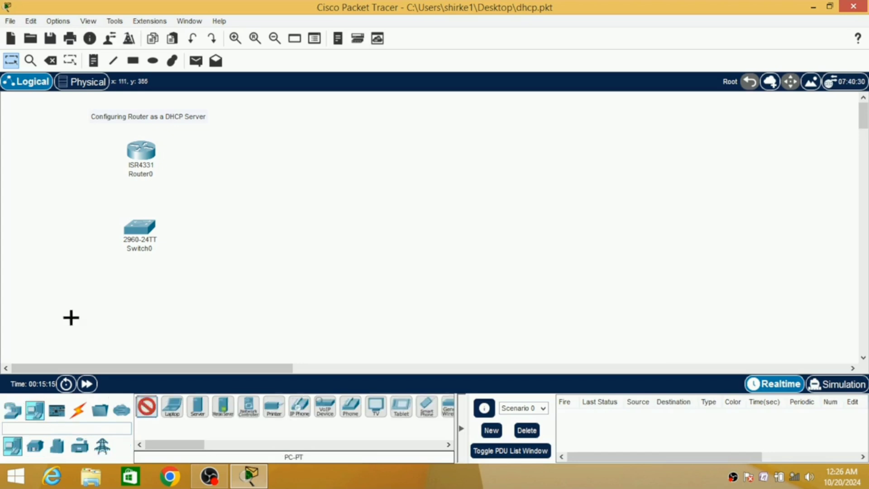
{"action": "left_click", "coordinate": [44, 298]}
{"action": "left_click", "coordinate": [145, 412]}
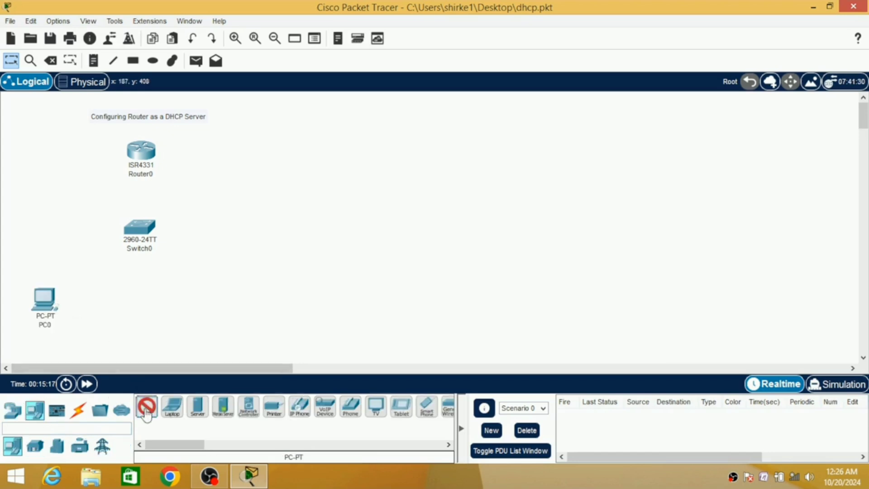
{"action": "left_click", "coordinate": [109, 302]}
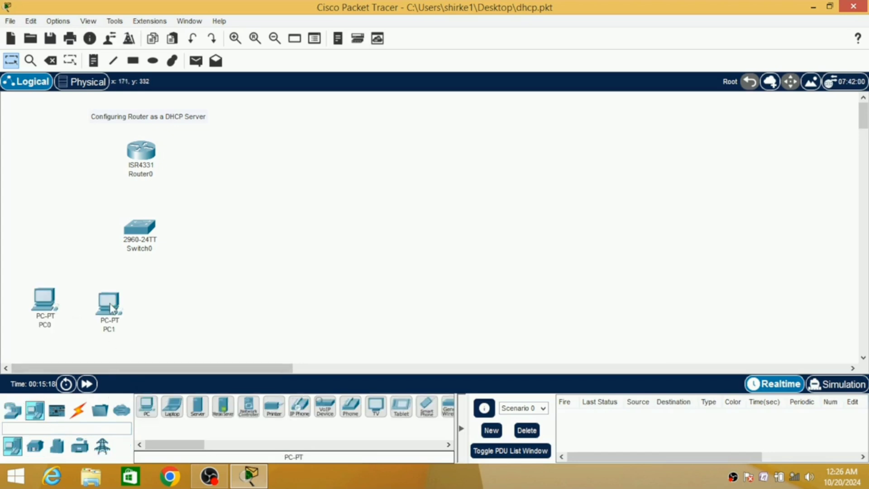
{"action": "left_click", "coordinate": [147, 406]}
{"action": "left_click", "coordinate": [159, 305]}
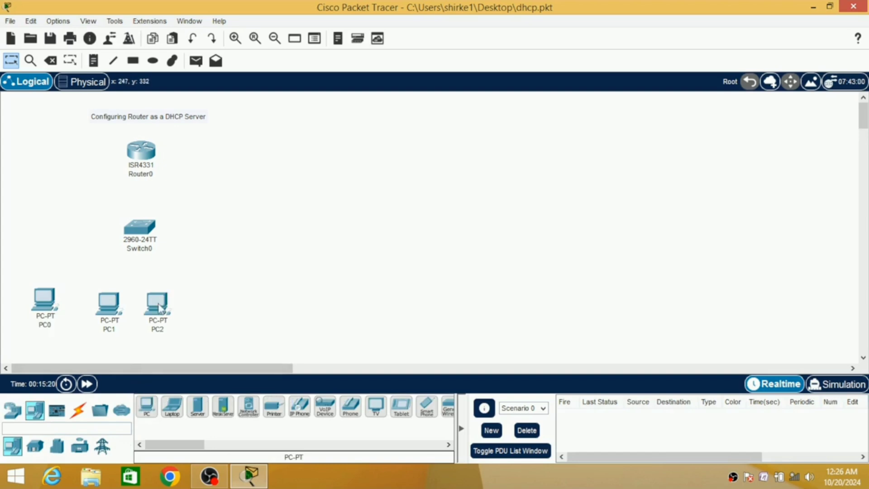
{"action": "left_click", "coordinate": [147, 407]}
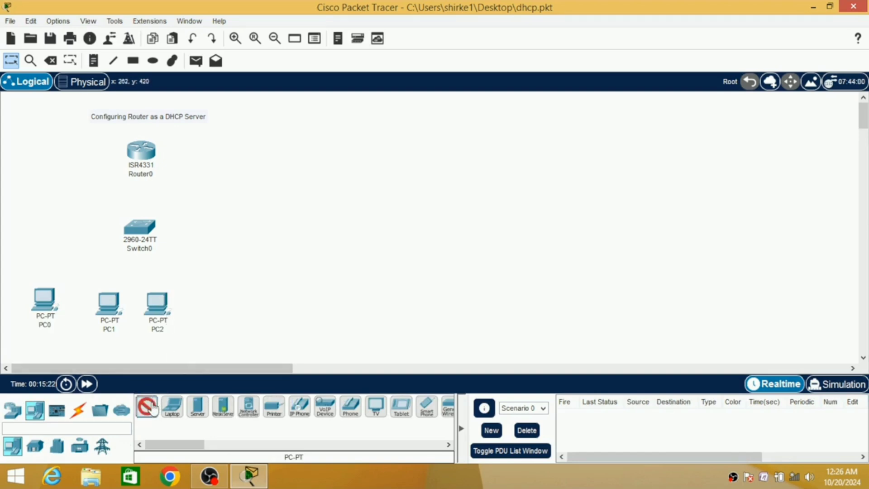
{"action": "left_click", "coordinate": [211, 304]}
- Connect the router to the switch using the automatically chosen connection type
{"action": "left_click", "coordinate": [82, 412]}
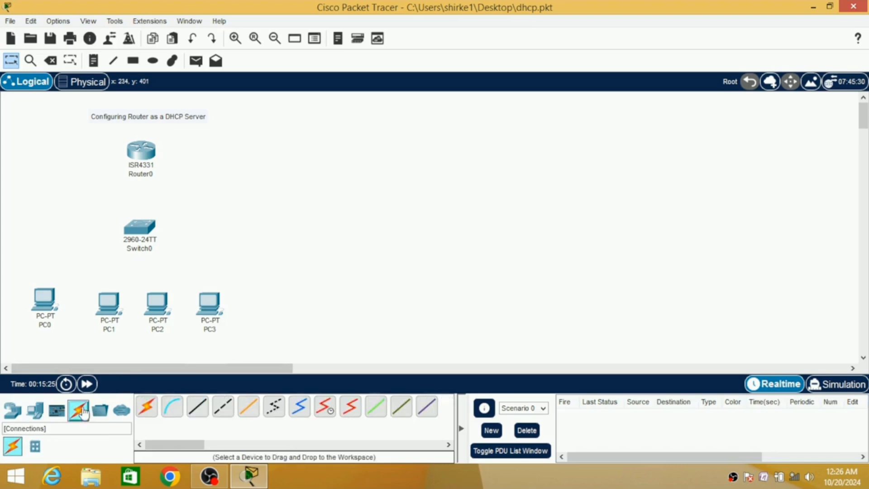
{"action": "left_click", "coordinate": [147, 407]}
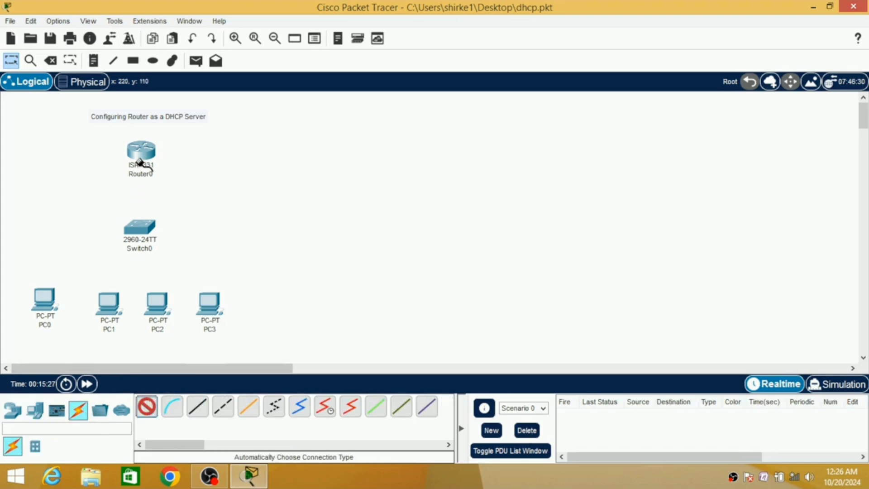
{"action": "left_click", "coordinate": [138, 158]}
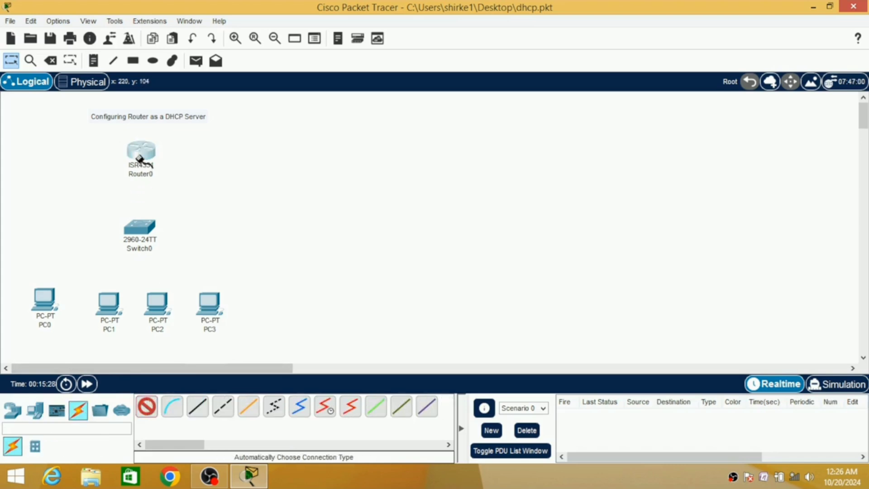
{"action": "left_click", "coordinate": [142, 232]}
- Connect the switch to PC0 and PC1 with automatically chosen cables
{"action": "left_click", "coordinate": [146, 406]}
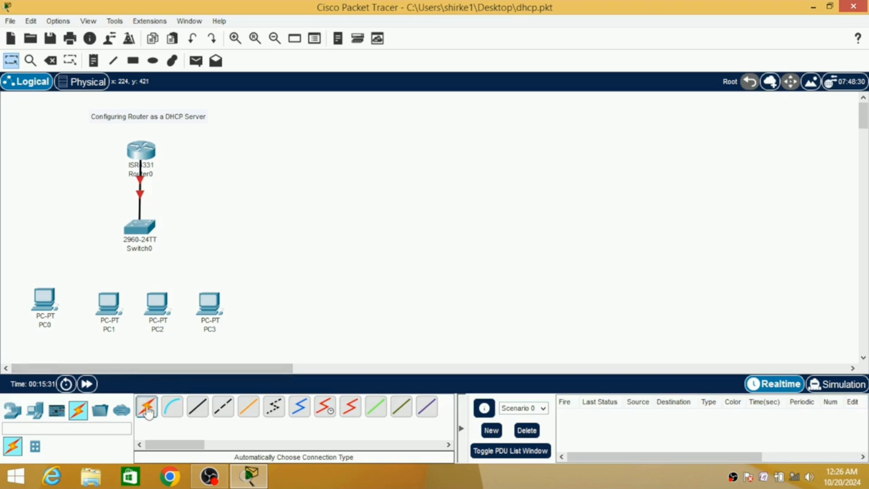
{"action": "left_click", "coordinate": [136, 233]}
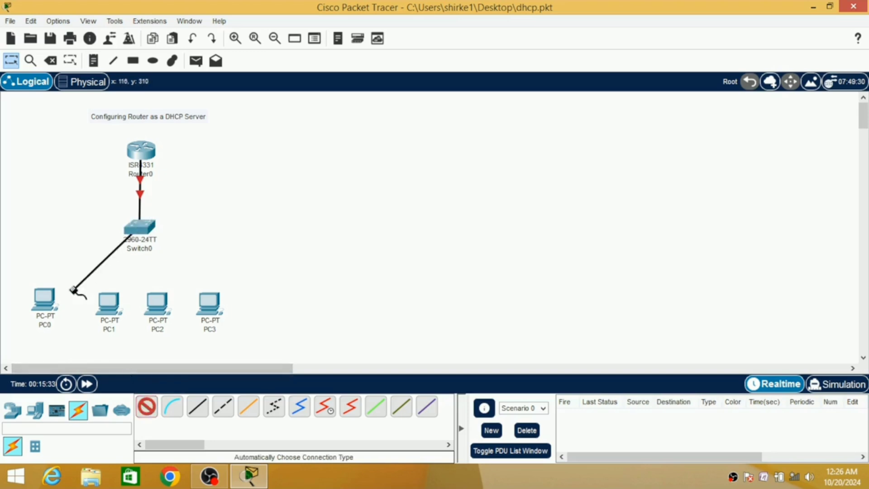
{"action": "left_click", "coordinate": [45, 303]}
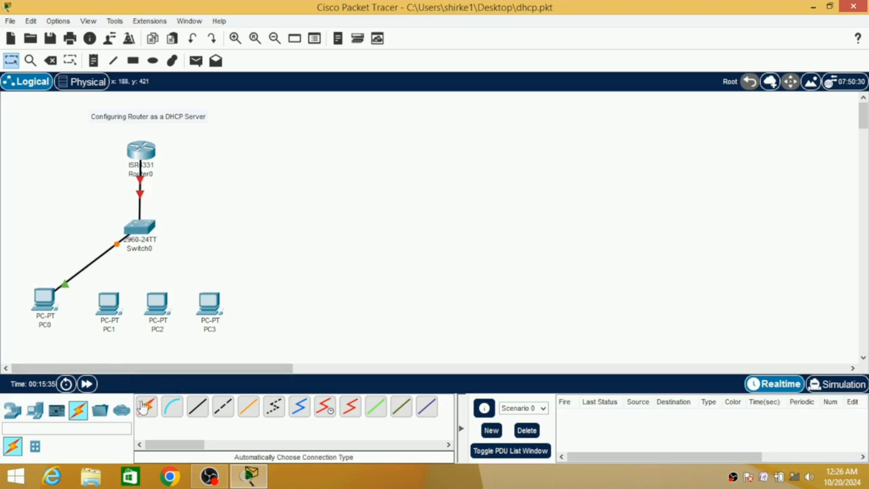
{"action": "left_click", "coordinate": [147, 406]}
{"action": "left_click", "coordinate": [138, 227]}
{"action": "left_click", "coordinate": [114, 306]}
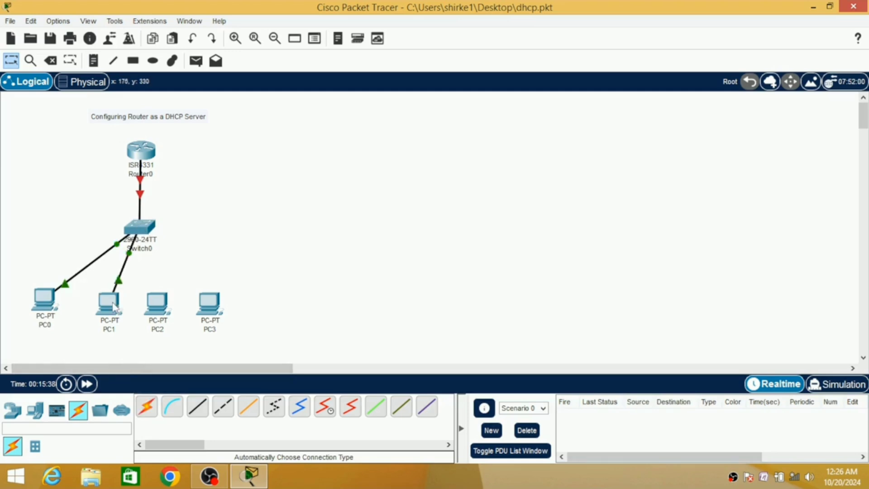
- Connect the switch to PC2 and PC3 with automatically chosen cables, and shift the router slightly upward, away from the switch
{"action": "left_click", "coordinate": [147, 407]}
{"action": "left_click", "coordinate": [143, 226]}
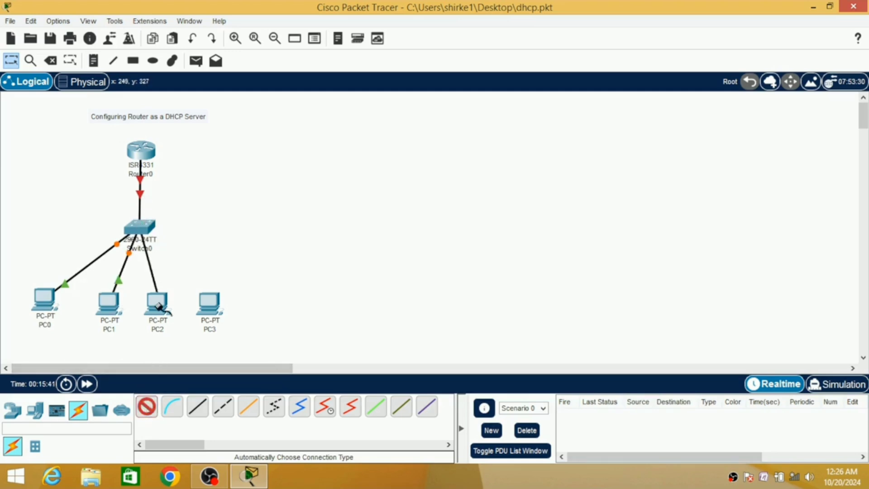
{"action": "left_click", "coordinate": [160, 311]}
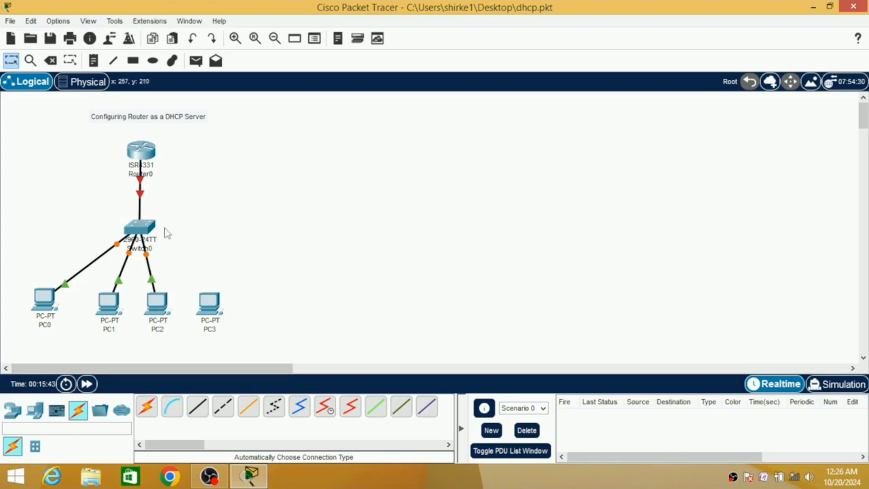
{"action": "left_click", "coordinate": [147, 406]}
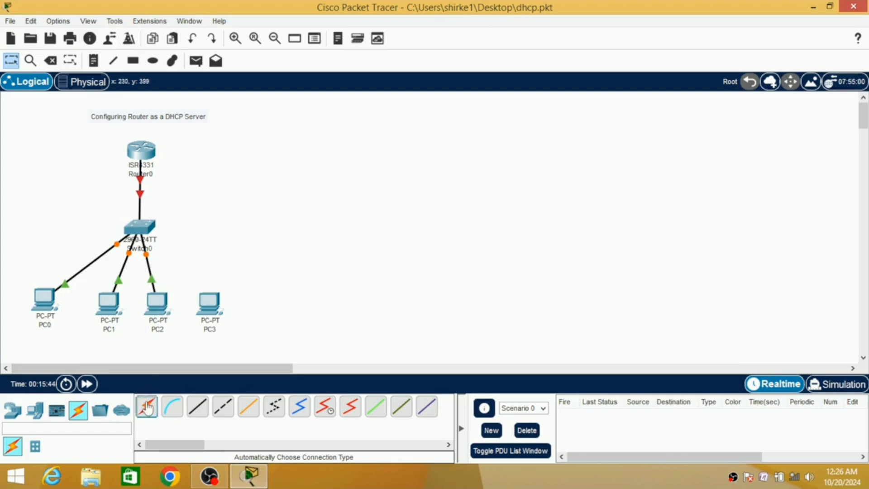
{"action": "left_click", "coordinate": [143, 227]}
{"action": "left_click", "coordinate": [208, 303]}
{"action": "left_click_drag", "start_coordinate": [141, 151], "coordinate": [138, 134]}
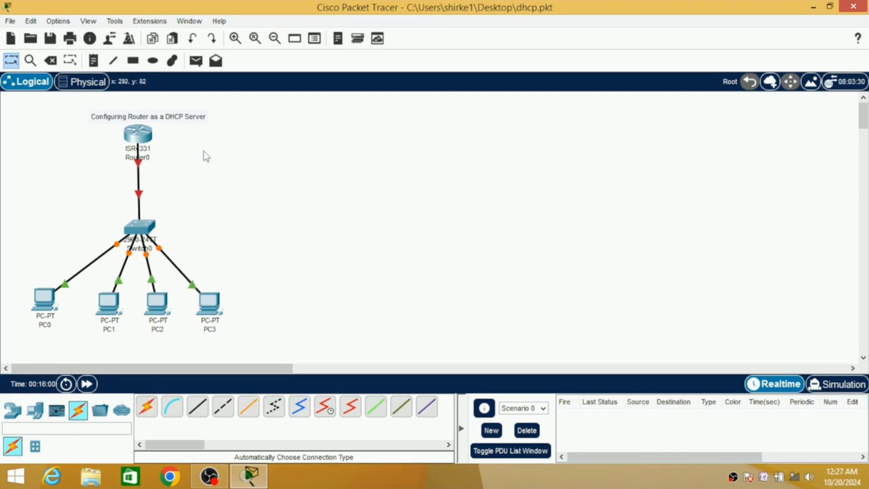
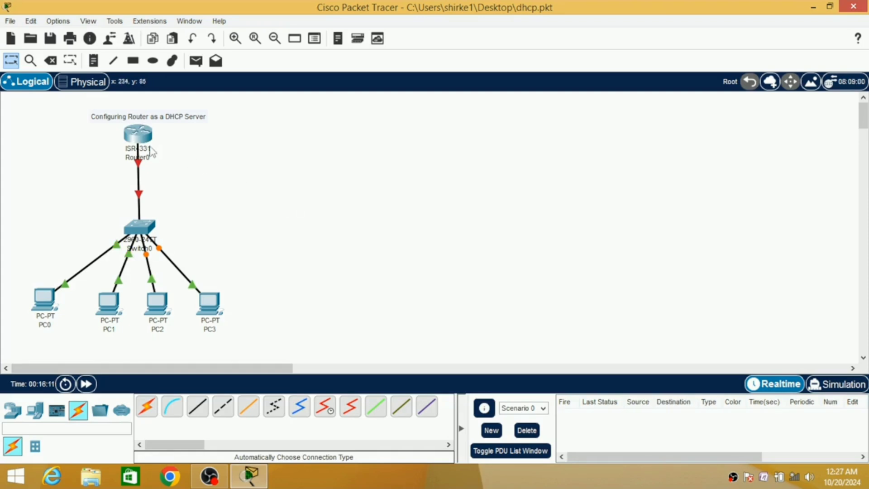
- Open Router0's command line and answer no to the initial configuration dialog to reach the router prompt
{"action": "left_click", "coordinate": [142, 136]}
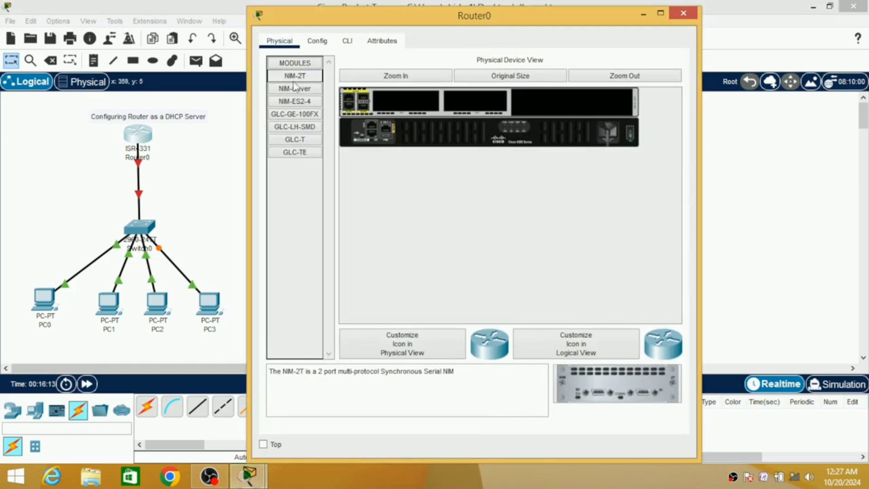
{"action": "left_click", "coordinate": [347, 42]}
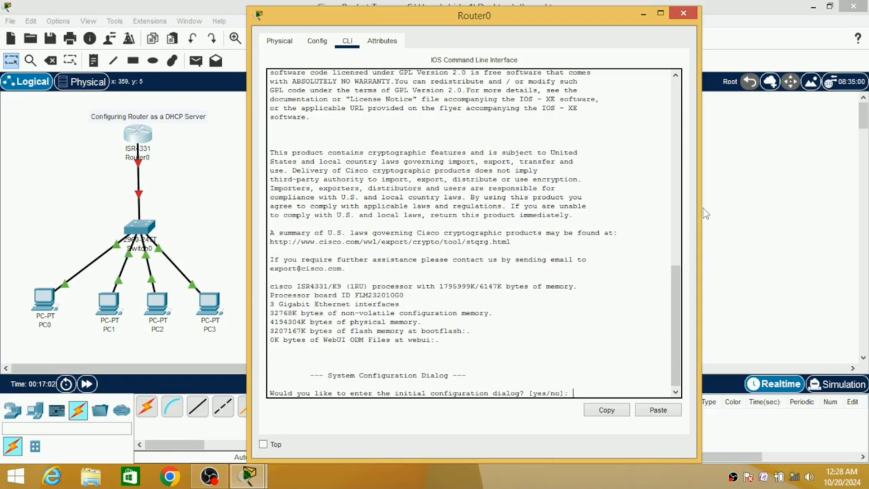
{"action": "type", "text": "no"}
{"action": "key", "text": "Return"}
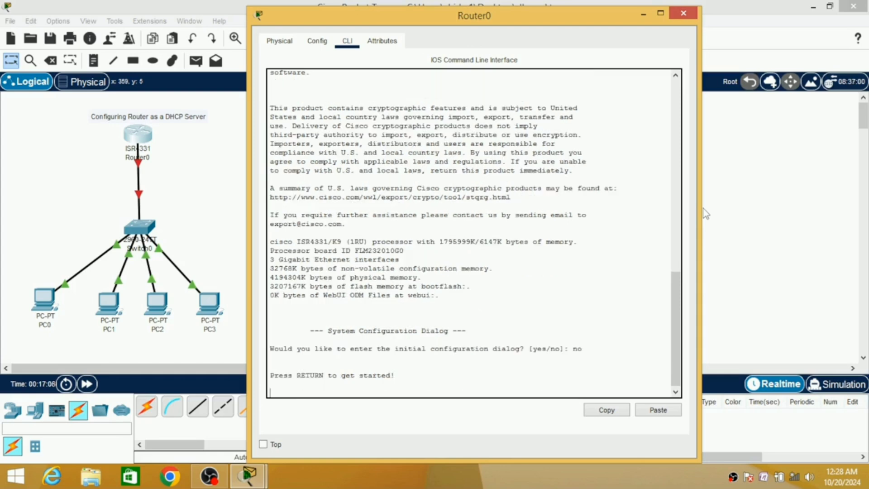
{"action": "key", "text": "Return"}
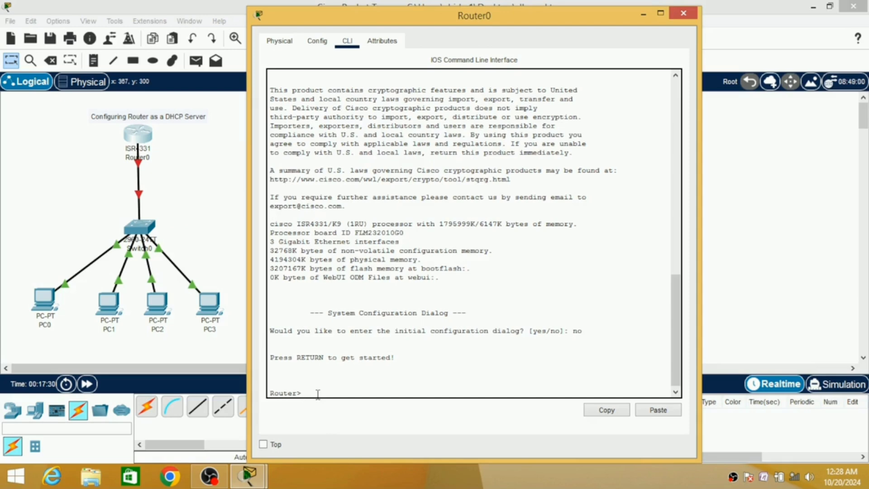
- Enter privileged mode with en and global configuration mode with conf t on Router0
{"action": "type", "text": "en"}
{"action": "key", "text": "Return"}
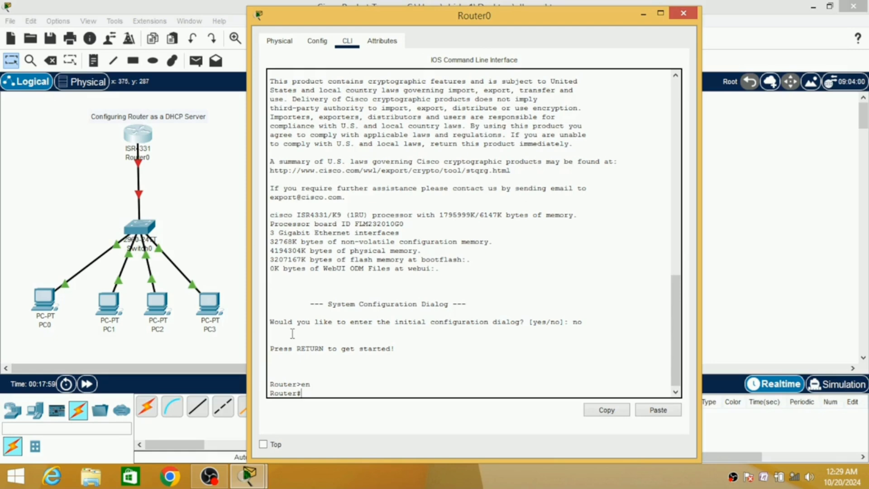
{"action": "type", "text": "onf t"}
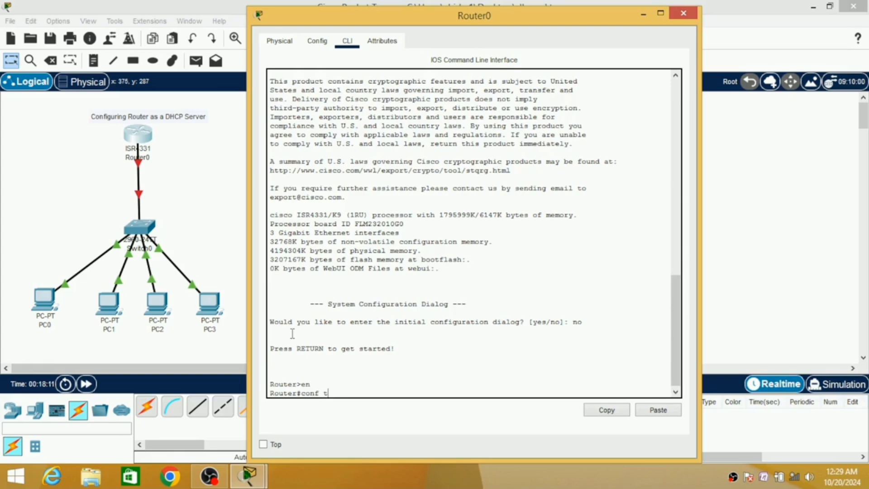
{"action": "key", "text": "Return"}
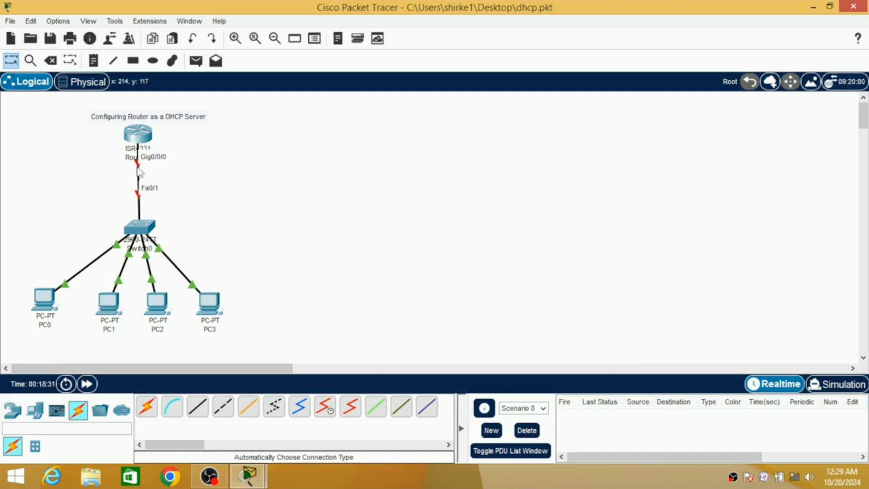
- Return to the Router0 command line and enter interface configuration with int gig0/0/0
{"action": "left_click", "coordinate": [258, 474]}
{"action": "left_click", "coordinate": [317, 409]}
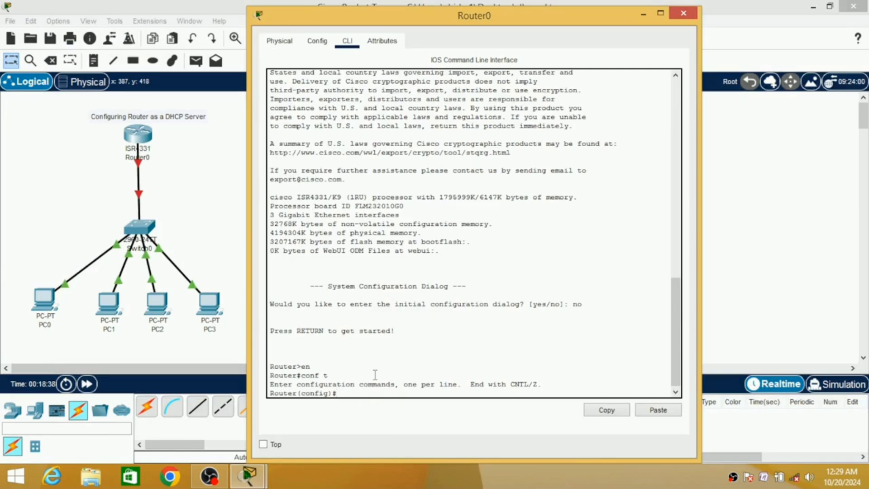
{"action": "type", "text": "int gig0/0/0"}
{"action": "key", "text": "Return"}
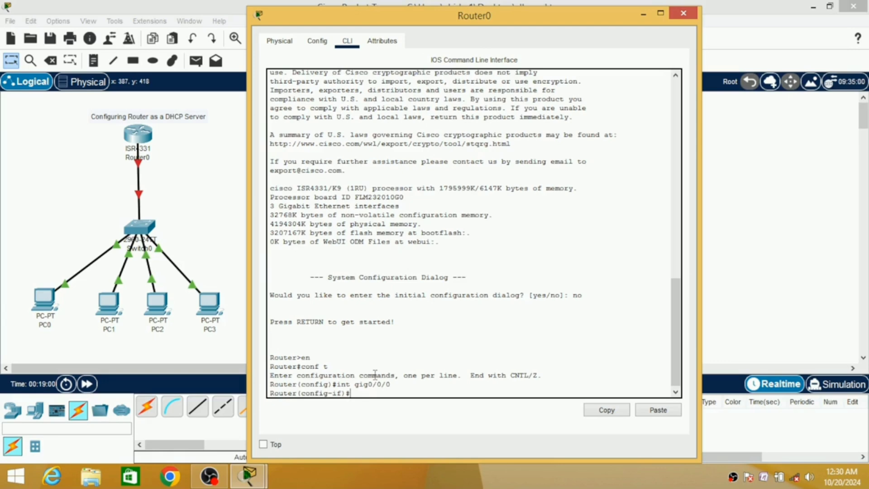
- Assign the interface IP address 200.200.200.200 with subnet mask 255.255.255.0
{"action": "type", "text": "ip address"}
{"action": "type", "text": "200.200.200.200"}
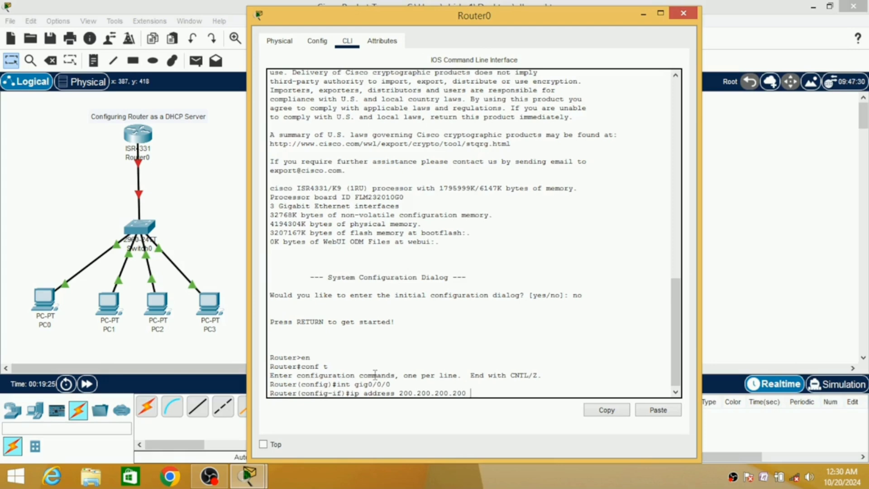
{"action": "type", "text": "255"}
{"action": "key", "text": "BackSpace"}
{"action": "key", "text": "BackSpace"}
{"action": "key", "text": "BackSpace"}
{"action": "key", "text": "BackSpace"}
{"action": "type", "text": "255.255.255.0"}
{"action": "key", "text": "Return"}
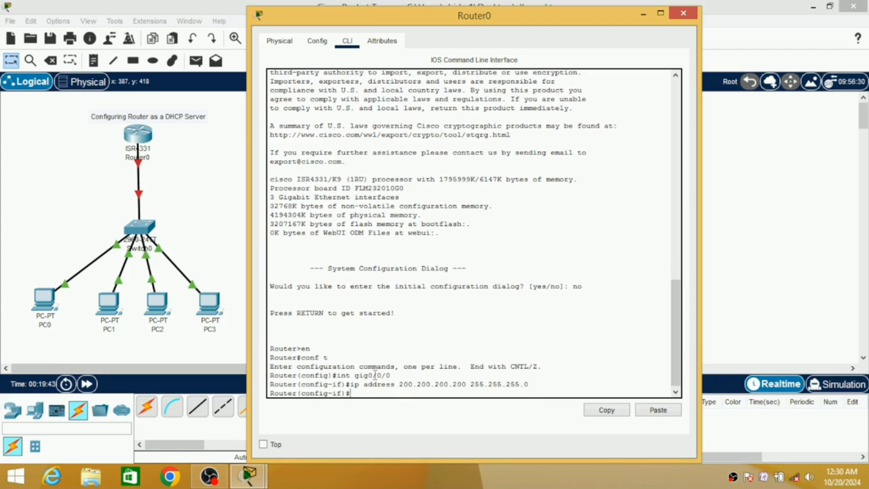
- Enable the gig0/0/0 interface with no shutdown and get back to the interface configuration prompt
{"action": "type", "text": "o shutdown"}
{"action": "key", "text": "Return"}
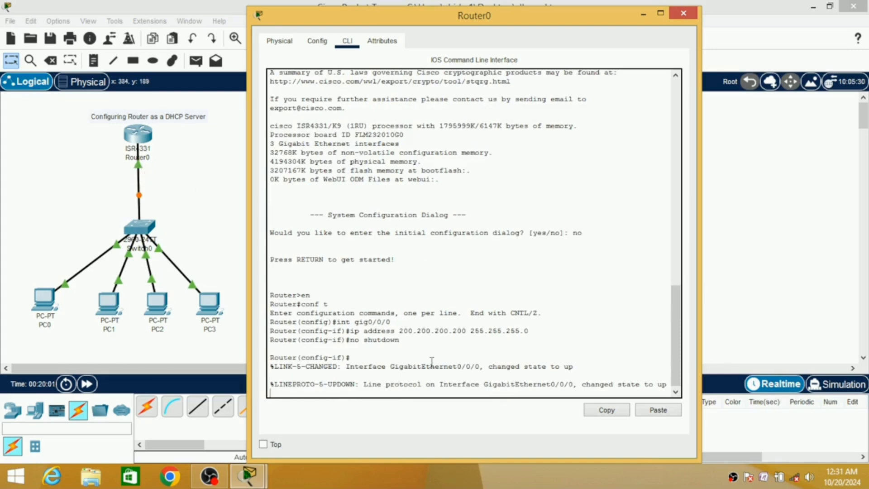
{"action": "key", "text": "Return"}
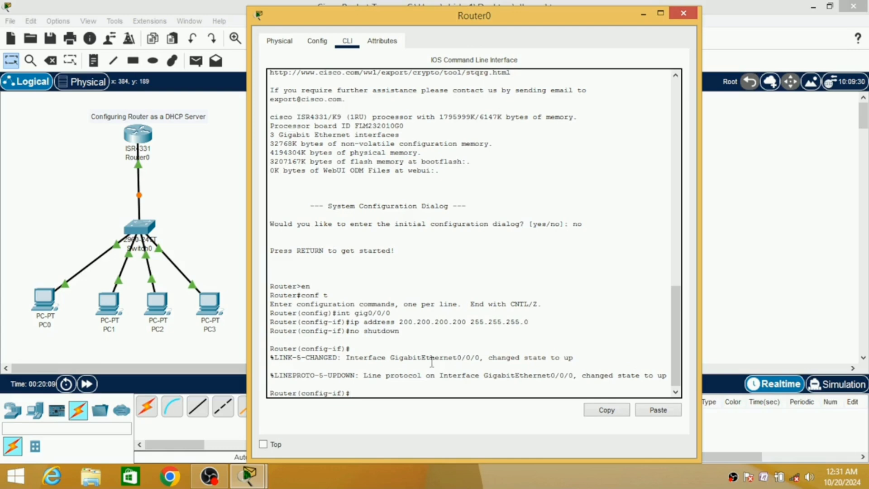
- Save the router's running configuration from interface configuration mode with do write memory
{"action": "key", "text": "alt+d"}
{"action": "type", "text": "do write memory"}
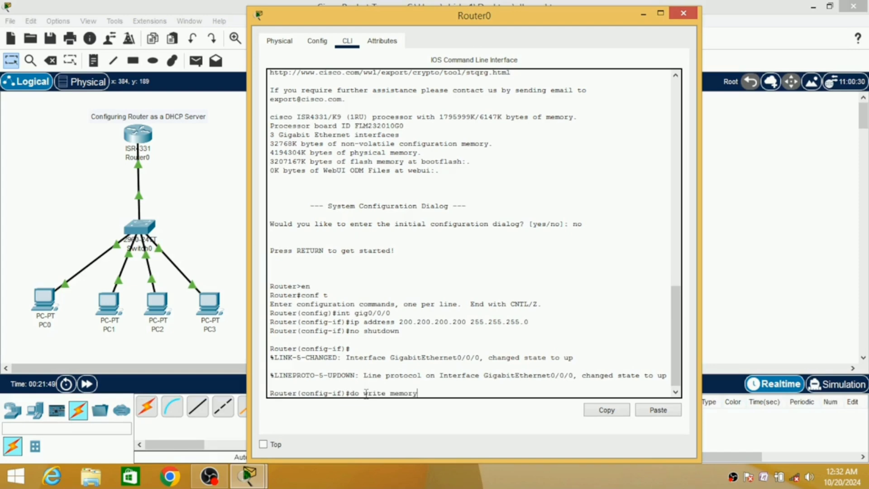
{"action": "key", "text": "Return"}
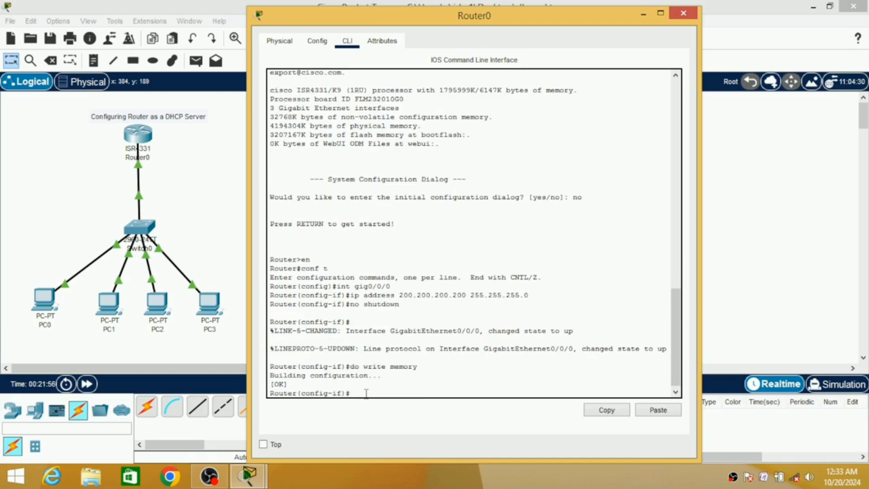
- Create a DHCP address pool named net1 on Router0 with ip dhcp pool net1
{"action": "type", "text": "ip dhcp pool"}
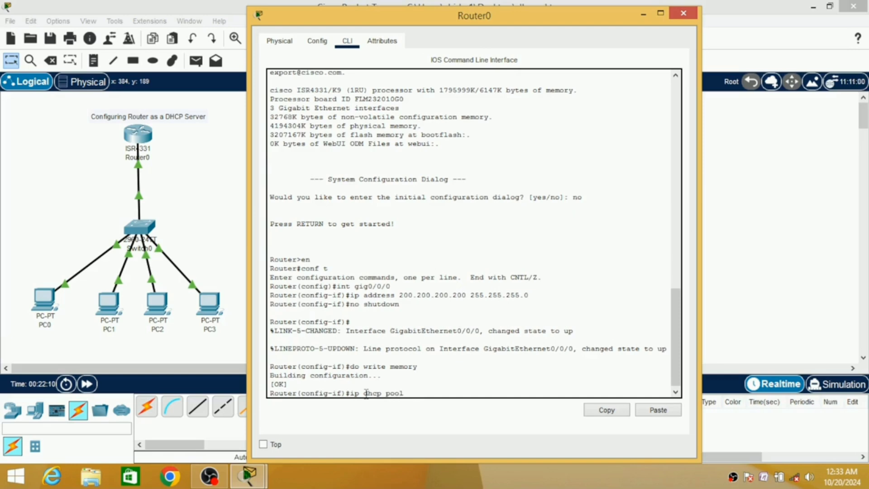
{"action": "type", "text": " net1"}
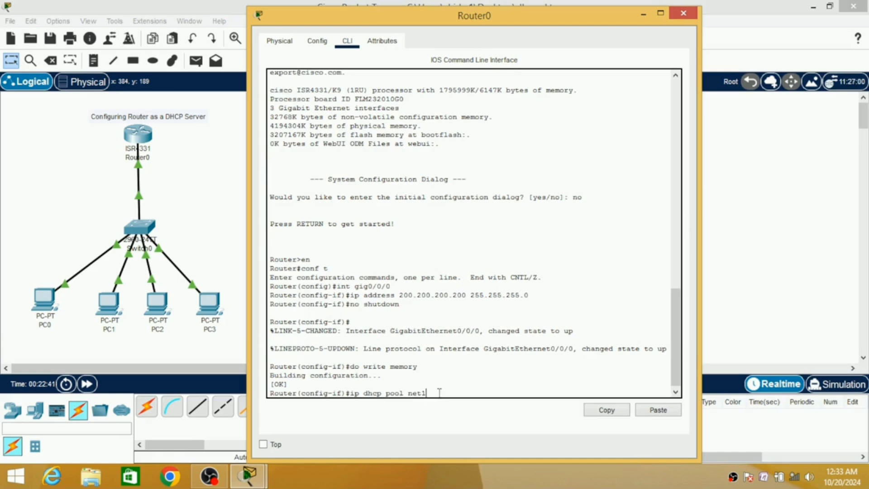
{"action": "key", "text": "Return"}
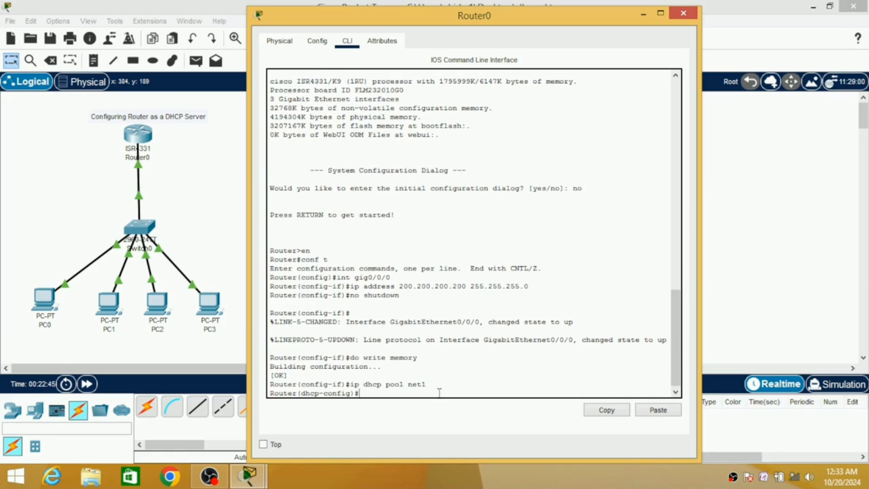
- Define the pool's network as 200.200.200.200 with subnet mask 255.255.255.0
{"action": "type", "text": "network 200"}
{"action": "key", "text": "BackSpace"}
{"action": "key", "text": "BackSpace"}
{"action": "key", "text": "BackSpace"}
{"action": "type", "text": "200.200.200.200"}
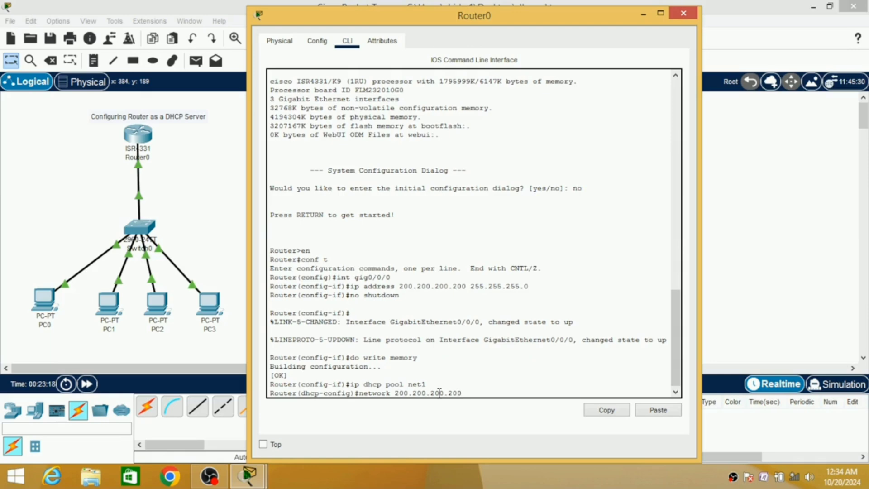
{"action": "type", "text": " 255.255.255.0"}
{"action": "key", "text": "Return"}
- Set the pool's default-router to 200.200.200.200 and exit DHCP configuration mode
{"action": "type", "text": "default-route"}
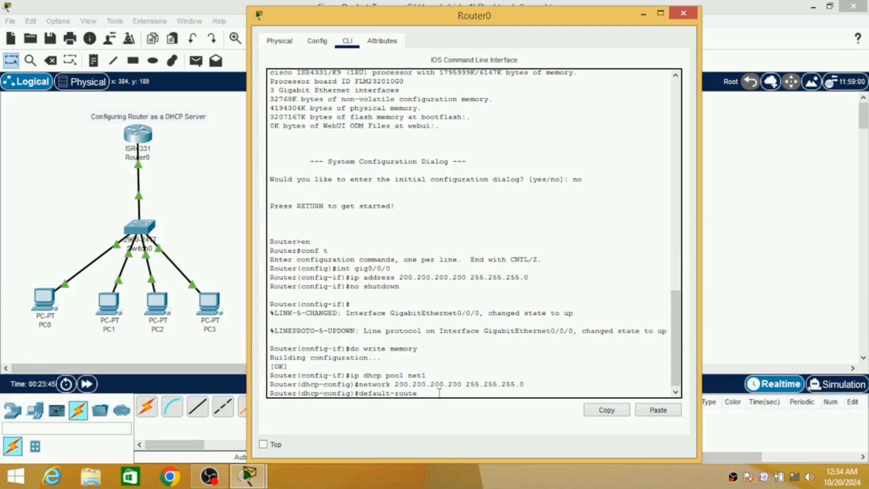
{"action": "type", "text": "r"}
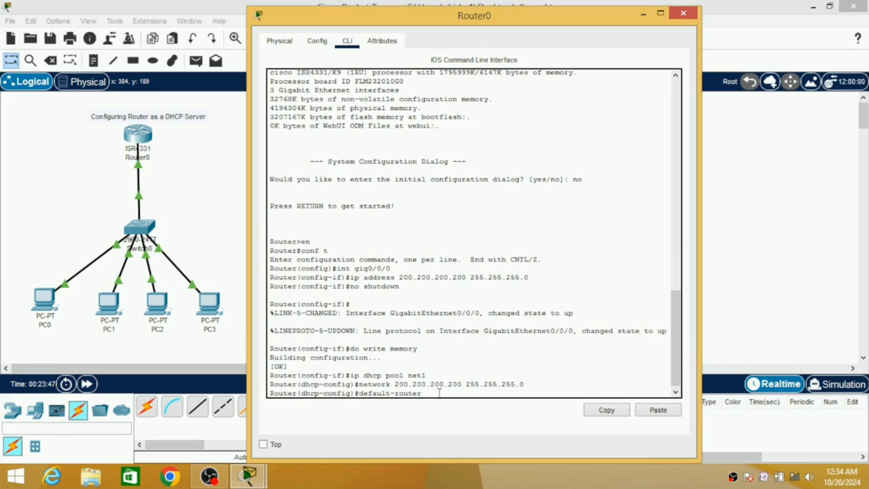
{"action": "type", "text": " 200.200.200.200"}
{"action": "key", "text": "Return"}
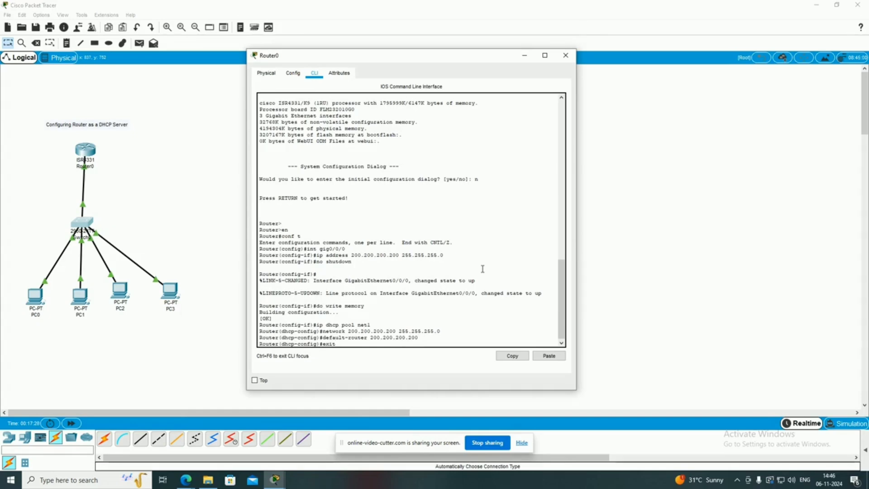
{"action": "key", "text": "Return"}
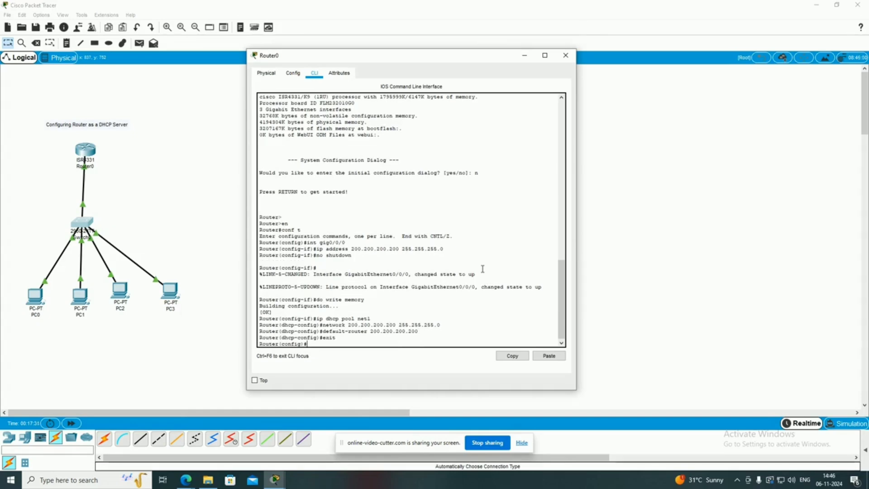
- Close the Router0 window and switch PC0's IPv4 configuration from static to DHCP
{"action": "left_click", "coordinate": [565, 56]}
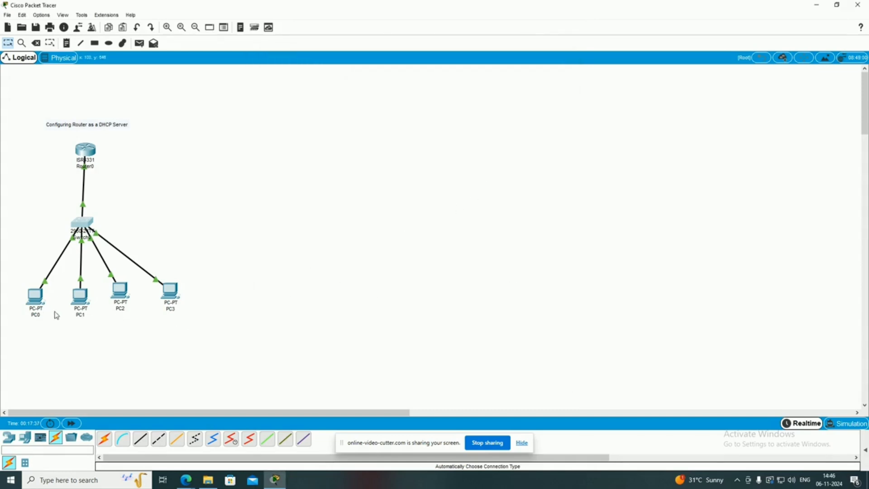
{"action": "mouse_move", "coordinate": [36, 299]}
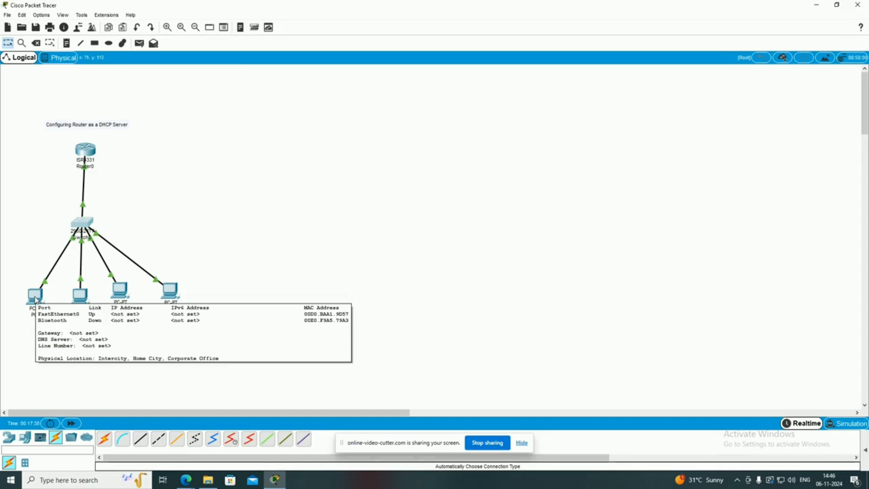
{"action": "left_click", "coordinate": [36, 300]}
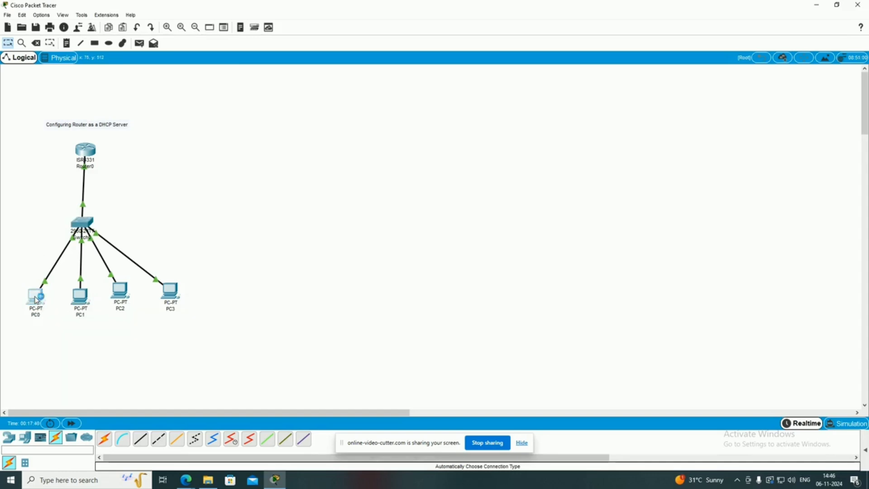
{"action": "left_click", "coordinate": [383, 120]}
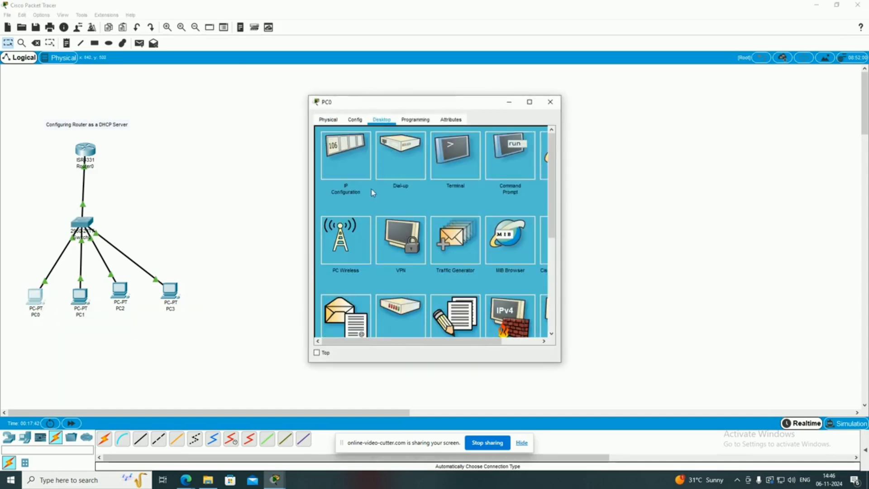
{"action": "left_click", "coordinate": [355, 170]}
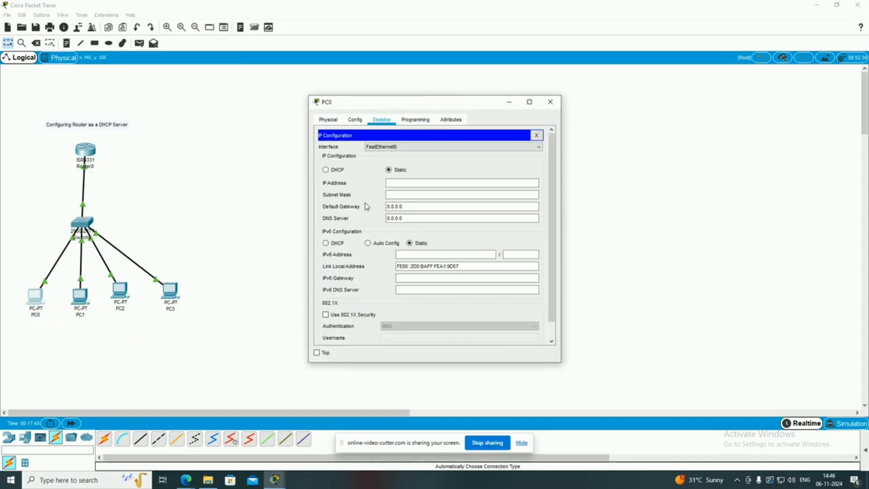
{"action": "left_click", "coordinate": [326, 171]}
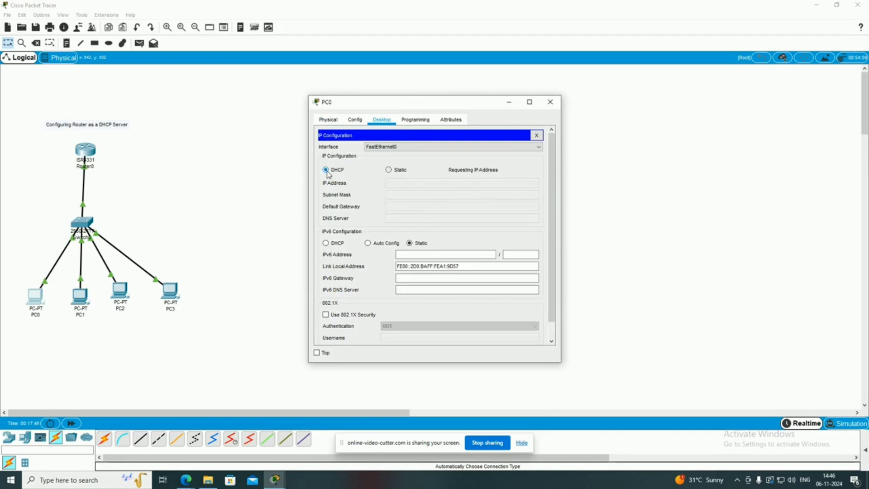
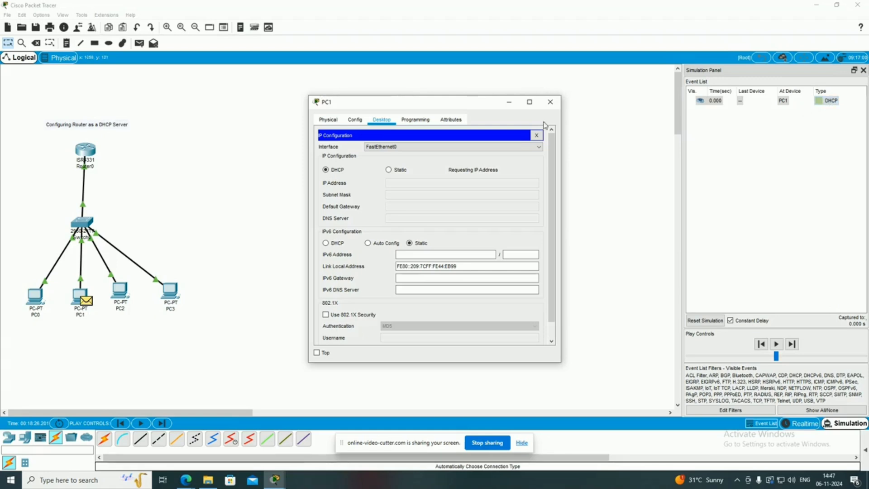
- Minimize PC1's window and step the simulation forward event by event until the router's DHCP packet reaches all four PCs
{"action": "left_click", "coordinate": [509, 102]}
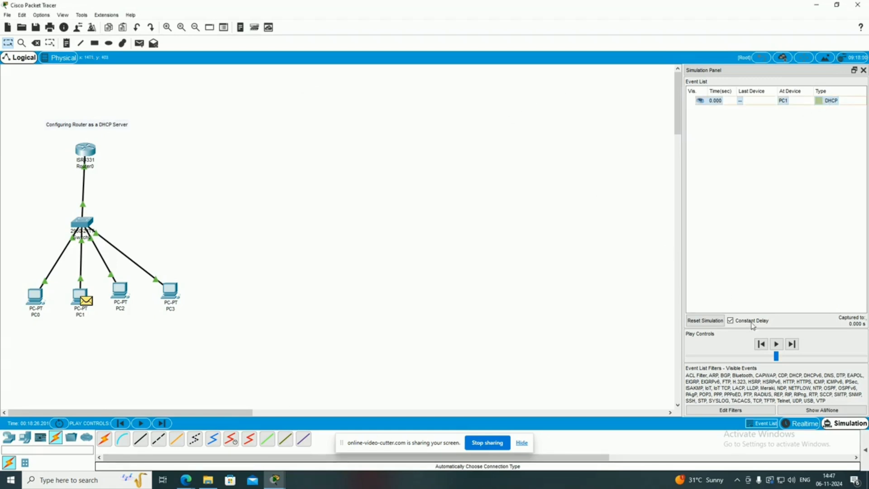
{"action": "left_click", "coordinate": [794, 347]}
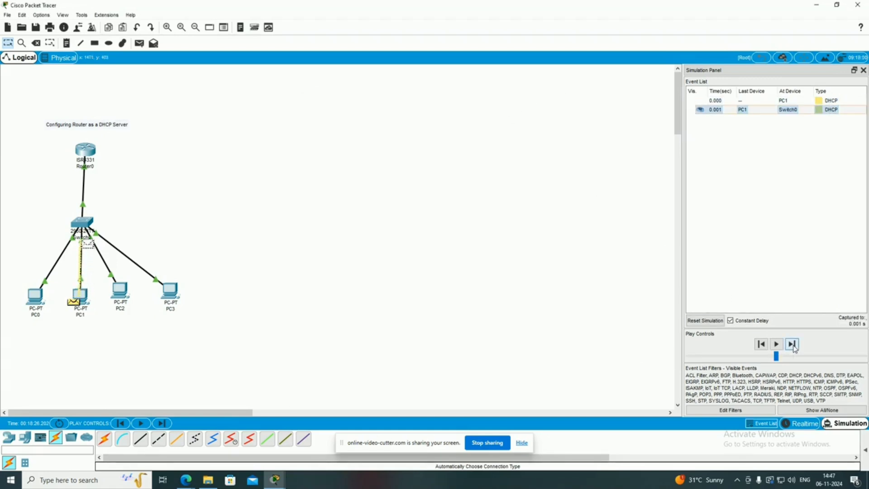
{"action": "left_click", "coordinate": [792, 344]}
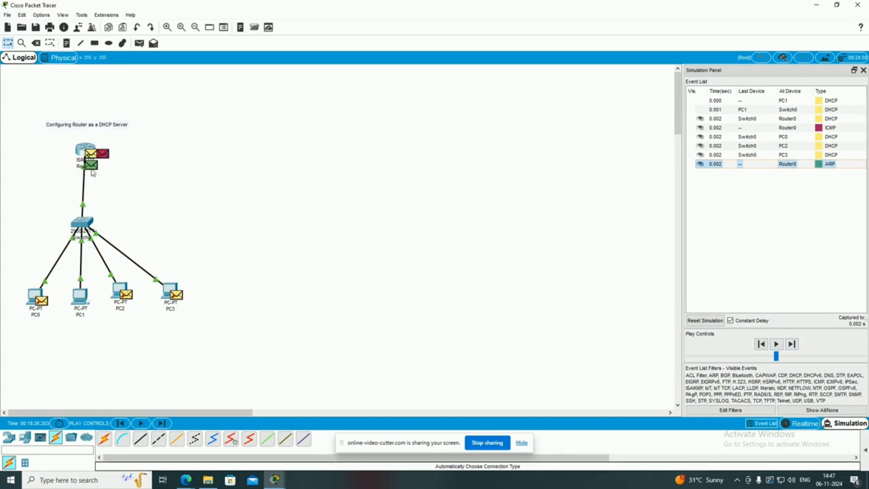
{"action": "left_click", "coordinate": [793, 345]}
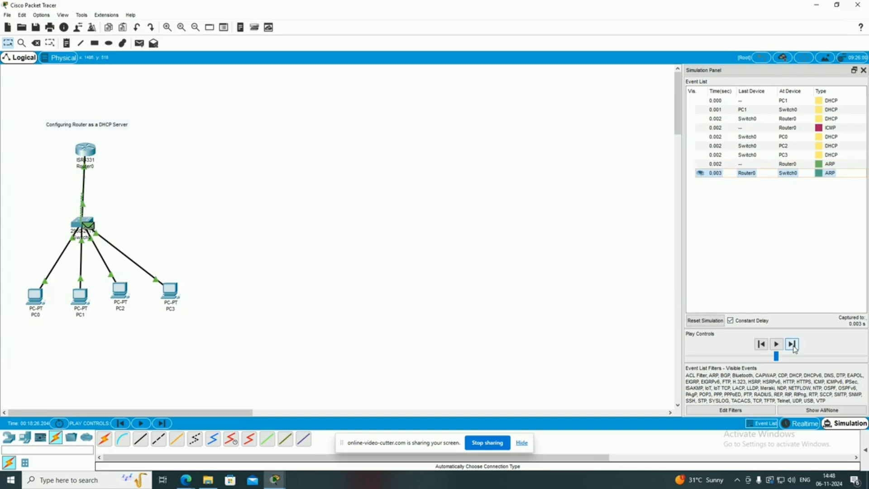
{"action": "left_click", "coordinate": [792, 345]}
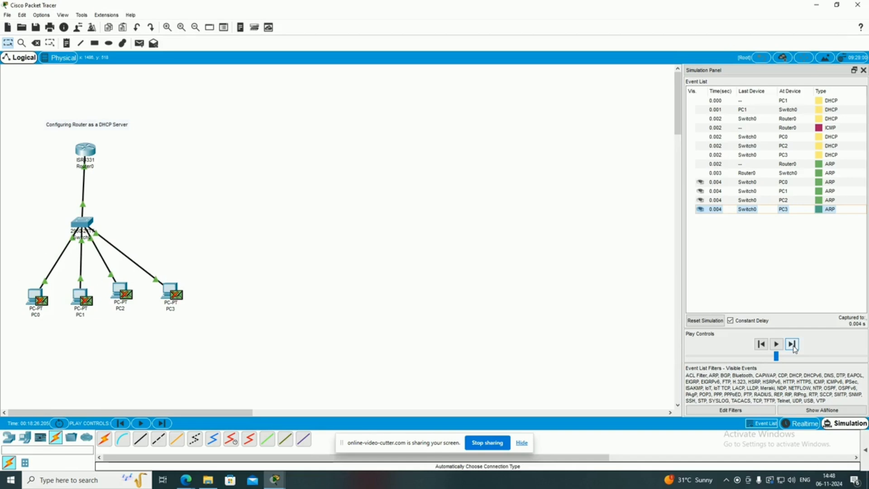
{"action": "left_click", "coordinate": [793, 345]}
{"action": "left_click", "coordinate": [792, 345]}
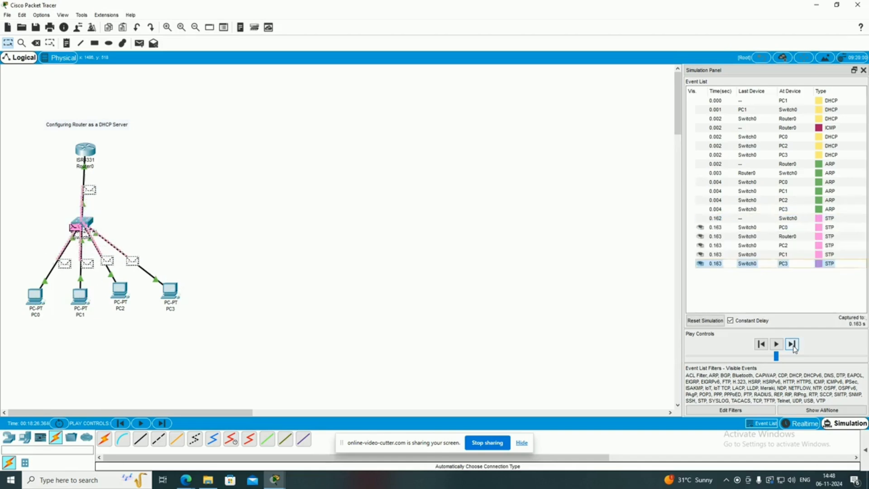
{"action": "left_click", "coordinate": [792, 345]}
{"action": "left_click", "coordinate": [793, 347]}
{"action": "left_click", "coordinate": [794, 346]}
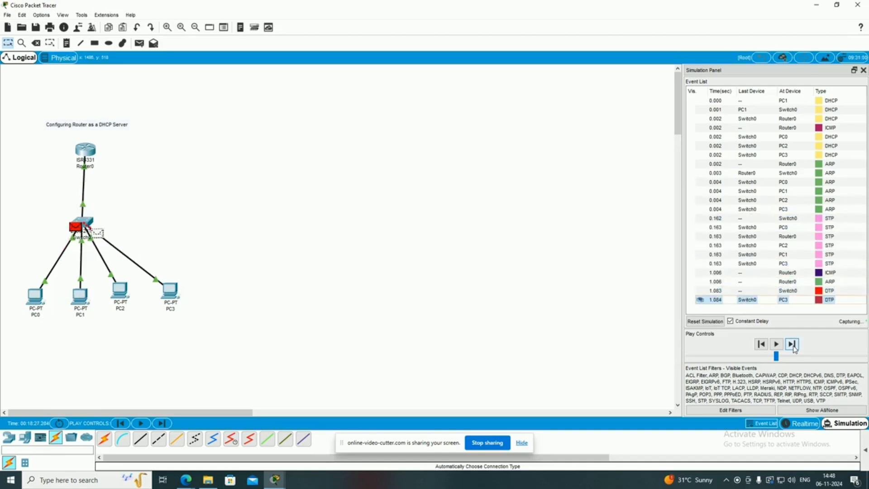
{"action": "left_click", "coordinate": [794, 346]}
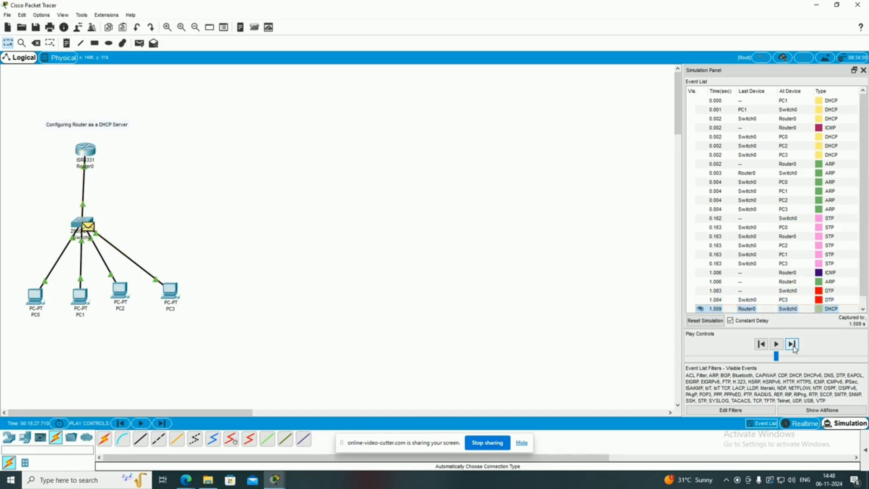
{"action": "left_click", "coordinate": [793, 346]}
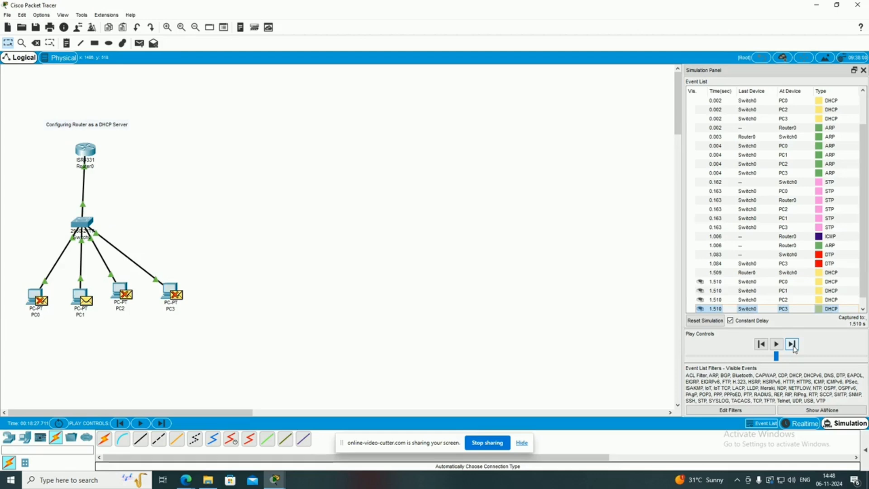
- Check PC1's IP configuration, and step the simulation onward through PC1's DHCP request to Router0 and the router's reply
{"action": "mouse_move", "coordinate": [275, 479]}
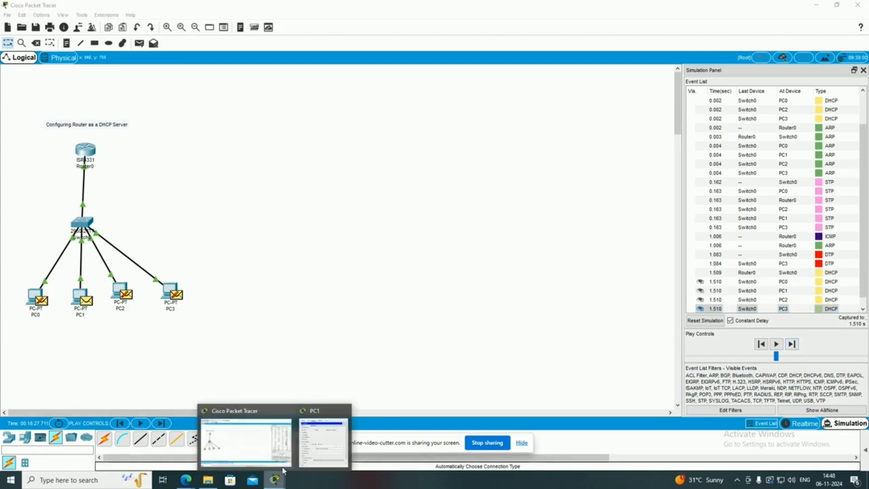
{"action": "left_click", "coordinate": [323, 450]}
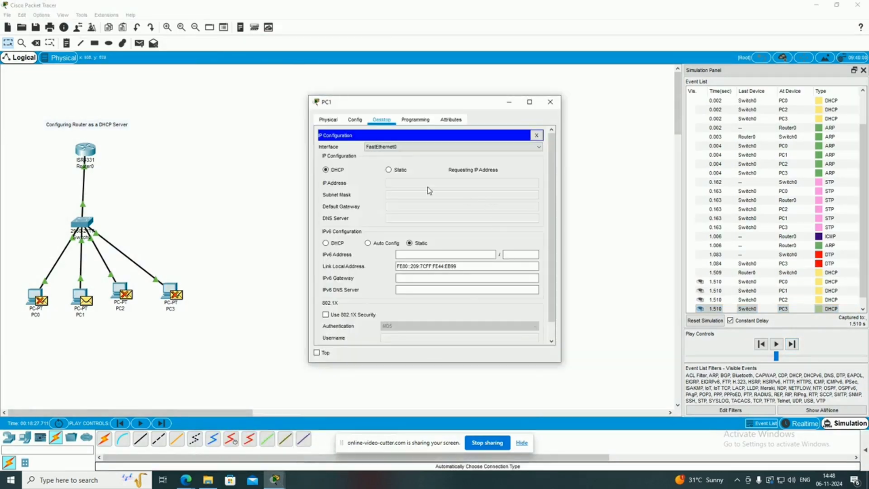
{"action": "left_click", "coordinate": [508, 105]}
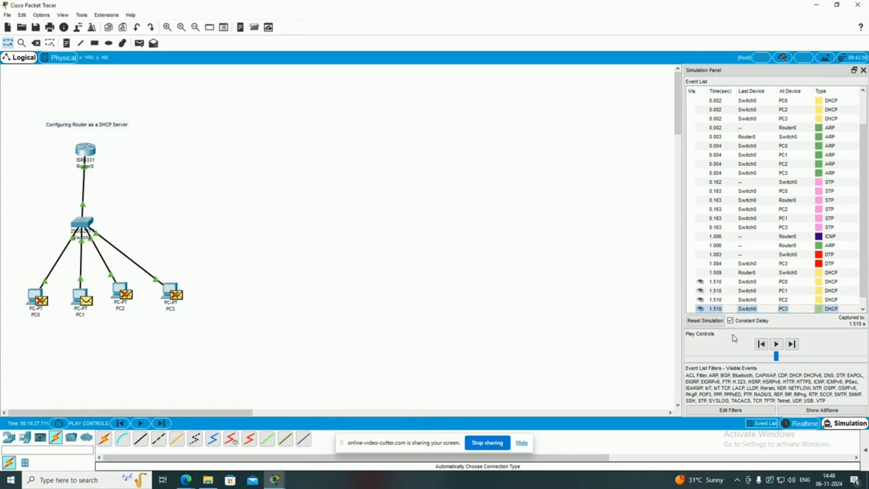
{"action": "left_click", "coordinate": [796, 347]}
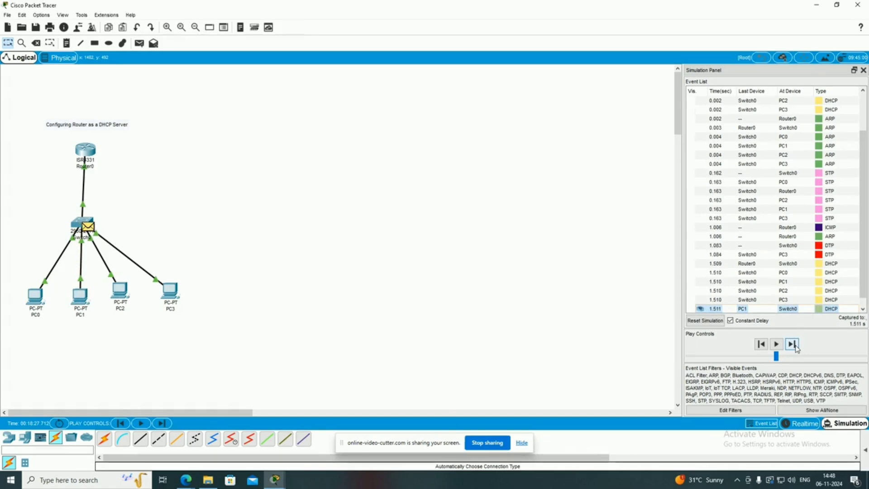
{"action": "left_click", "coordinate": [796, 347]}
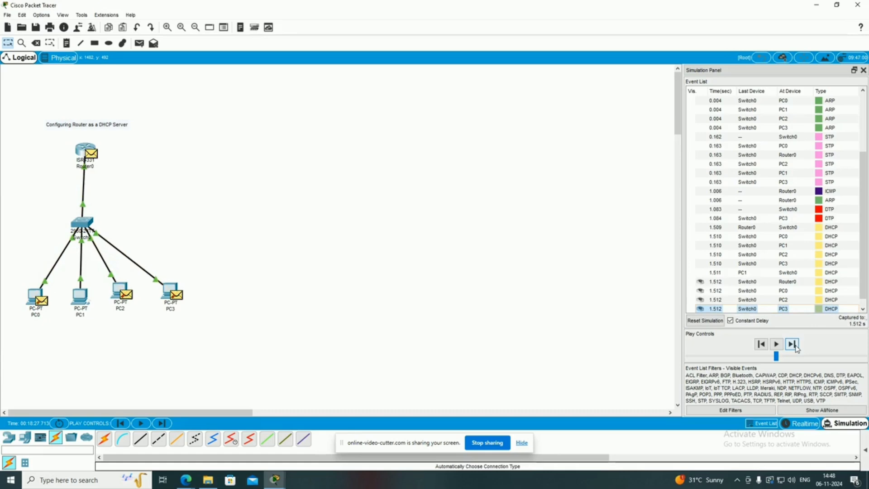
{"action": "left_click", "coordinate": [797, 347]}
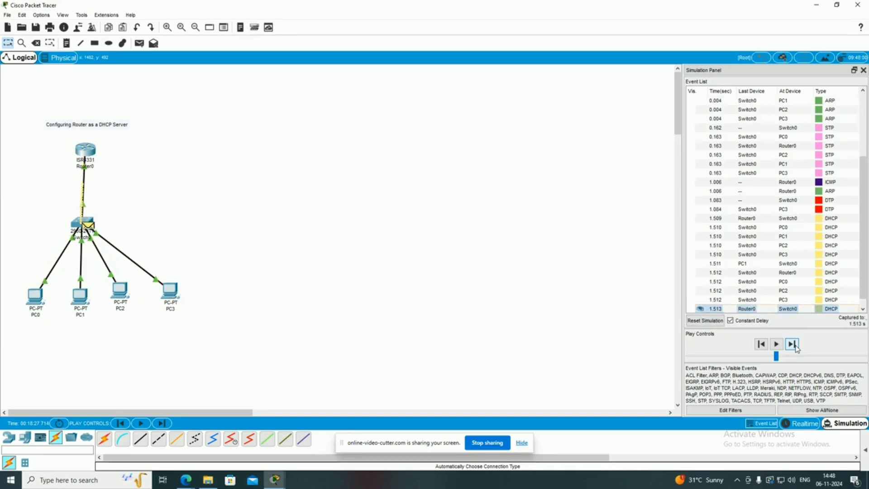
{"action": "left_click", "coordinate": [793, 345]}
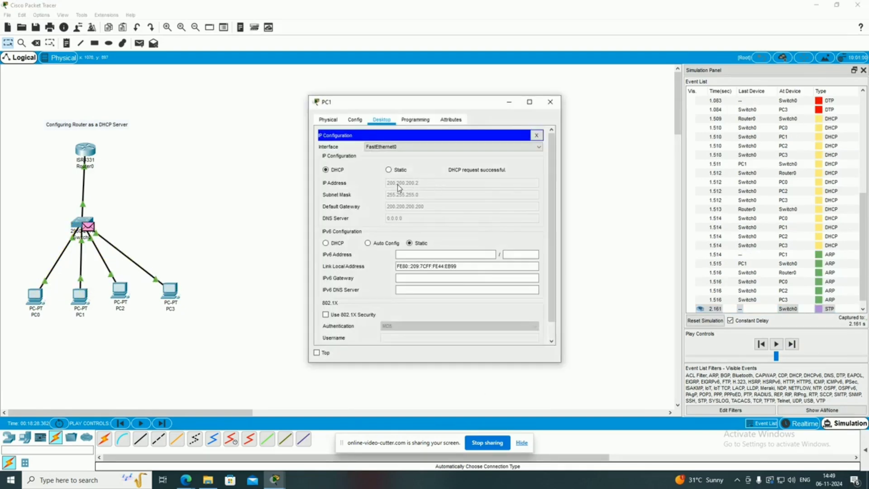
- Inspect the Layer 7 details of the 1.514 s DHCP event at PC1 and compare them with PC1's IP configuration
{"action": "left_click_drag", "start_coordinate": [424, 100], "coordinate": [333, 55]}
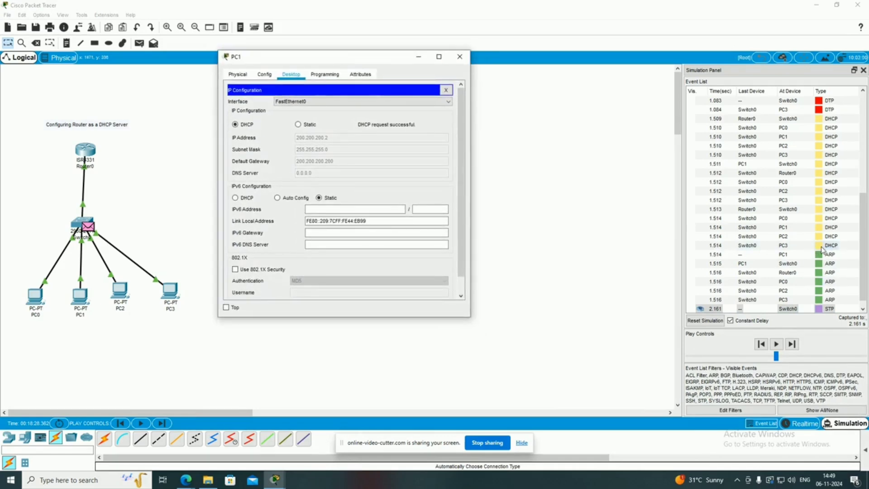
{"action": "left_click", "coordinate": [818, 227]}
{"action": "left_click_drag", "start_coordinate": [460, 111], "coordinate": [573, 81]}
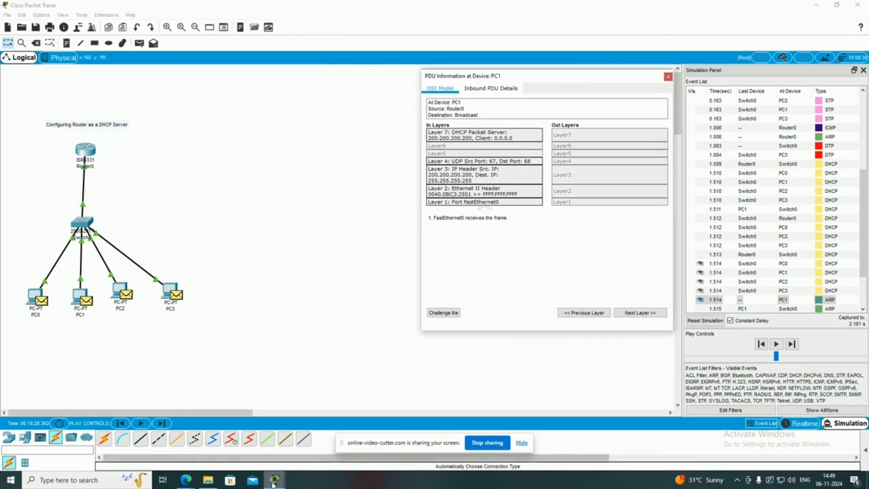
{"action": "mouse_move", "coordinate": [274, 481]}
{"action": "left_click", "coordinate": [316, 447]}
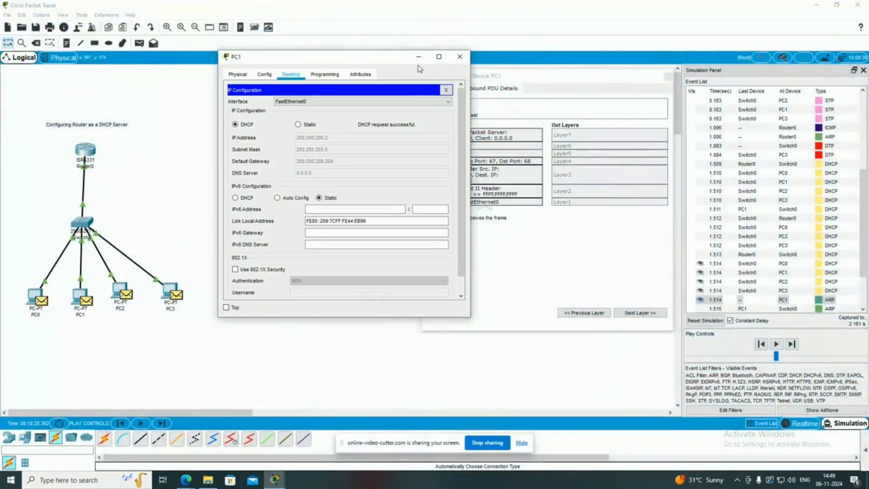
{"action": "left_click_drag", "start_coordinate": [393, 57], "coordinate": [344, 77]}
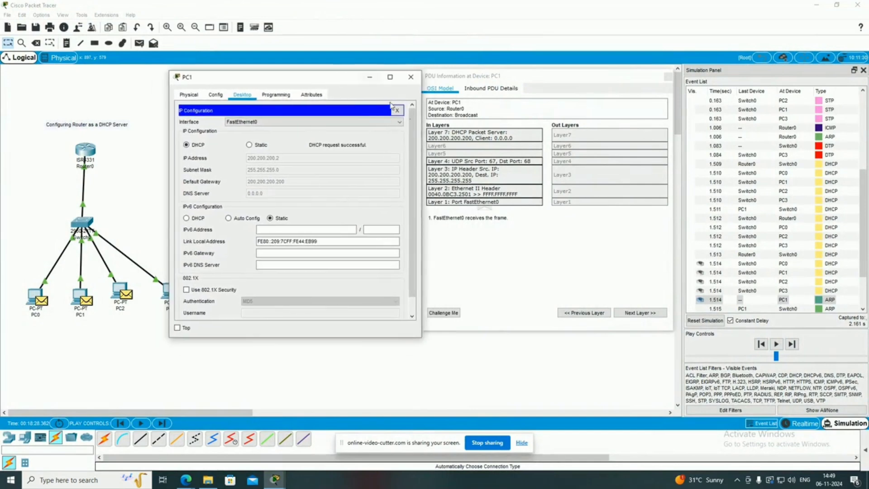
{"action": "left_click", "coordinate": [480, 138]}
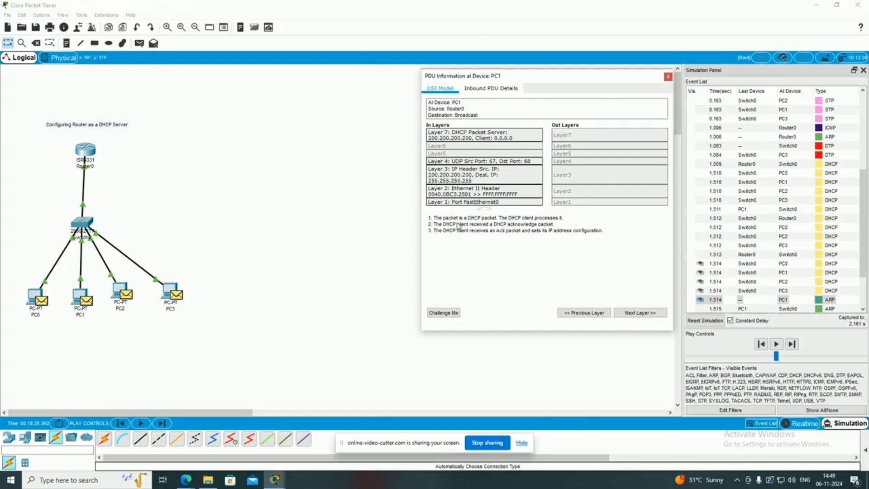